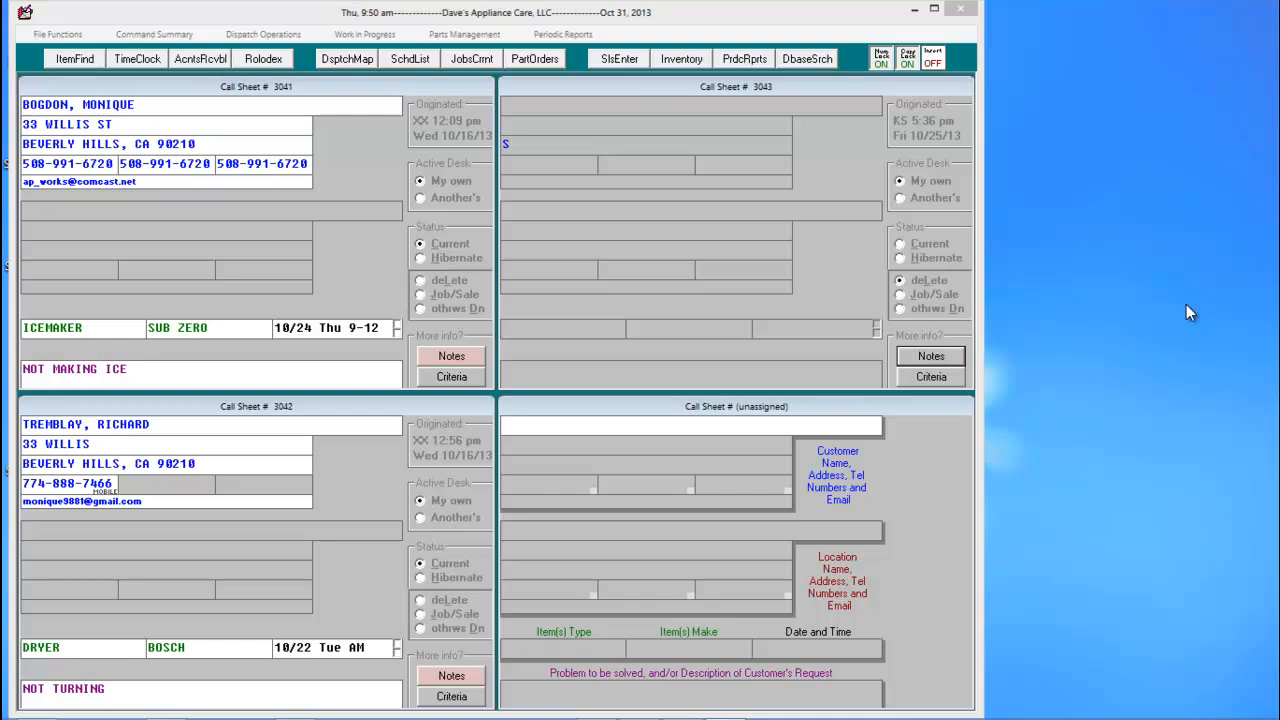
- Open the Journal of Funds and start receiving a payment on accounts receivable with checks as the kind of fund
{"action": "key", "text": "ctrl+F9"}
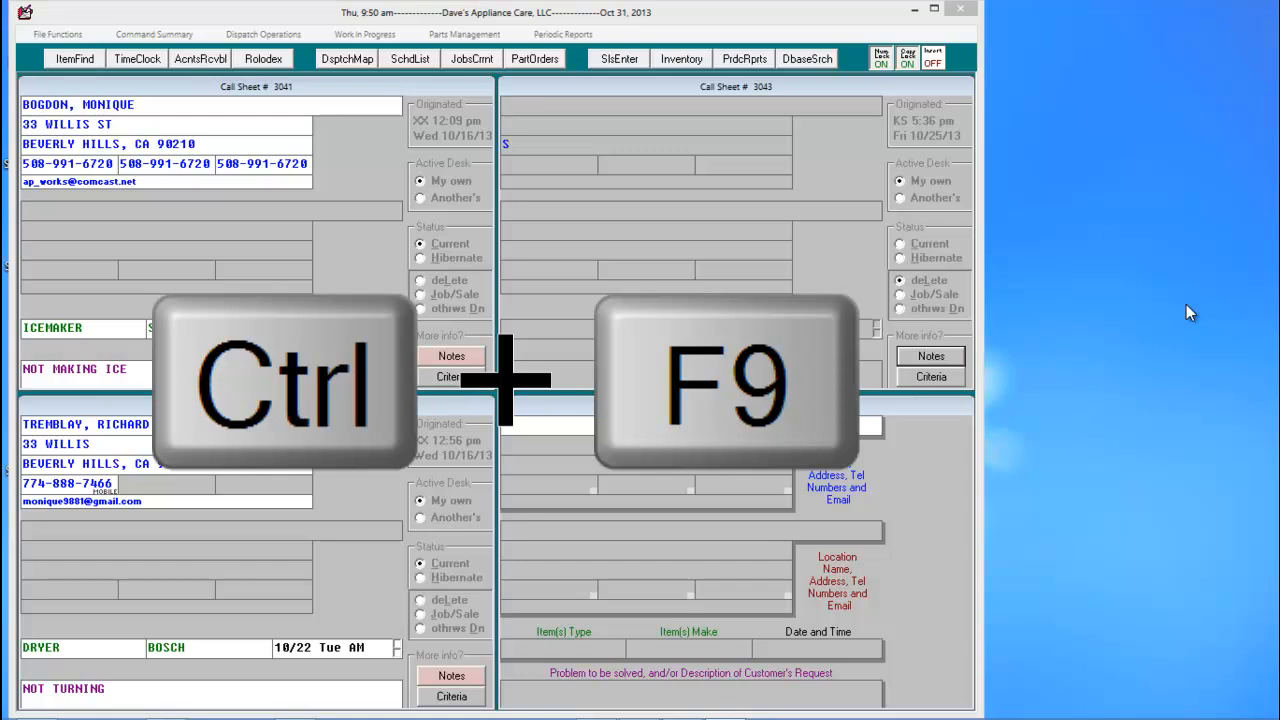
{"action": "left_click", "coordinate": [368, 35]}
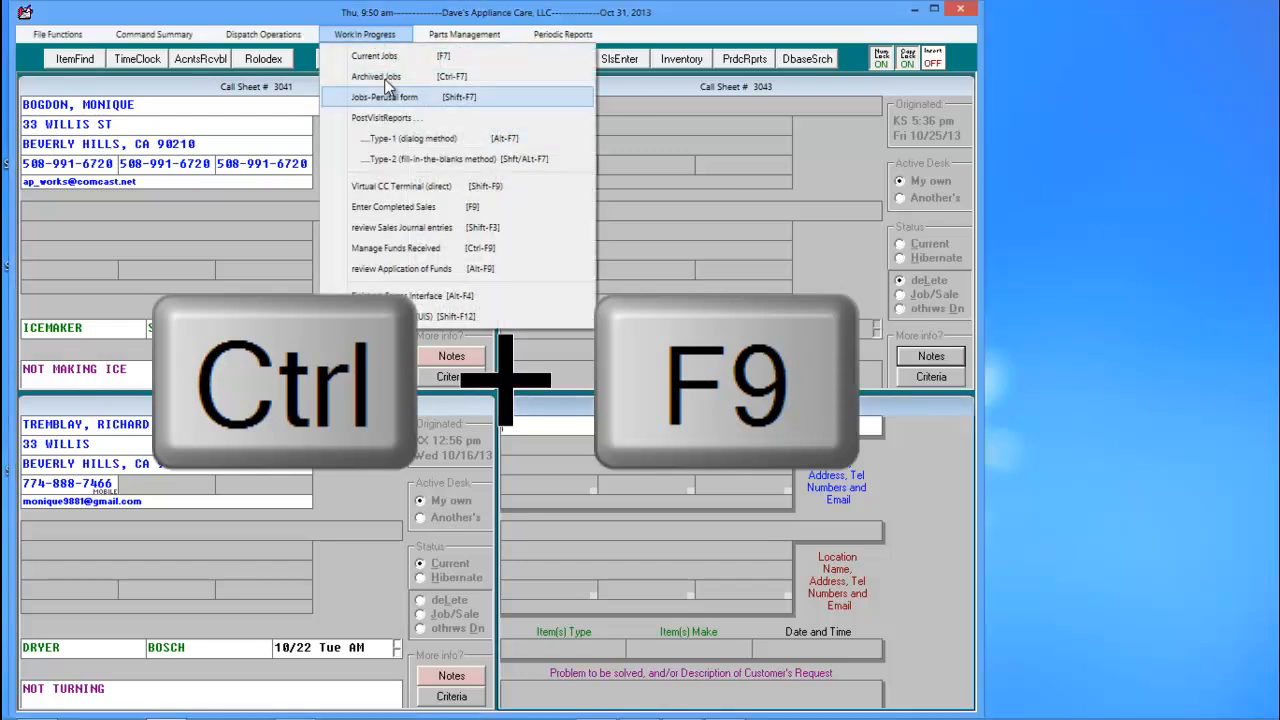
{"action": "left_click", "coordinate": [438, 252]}
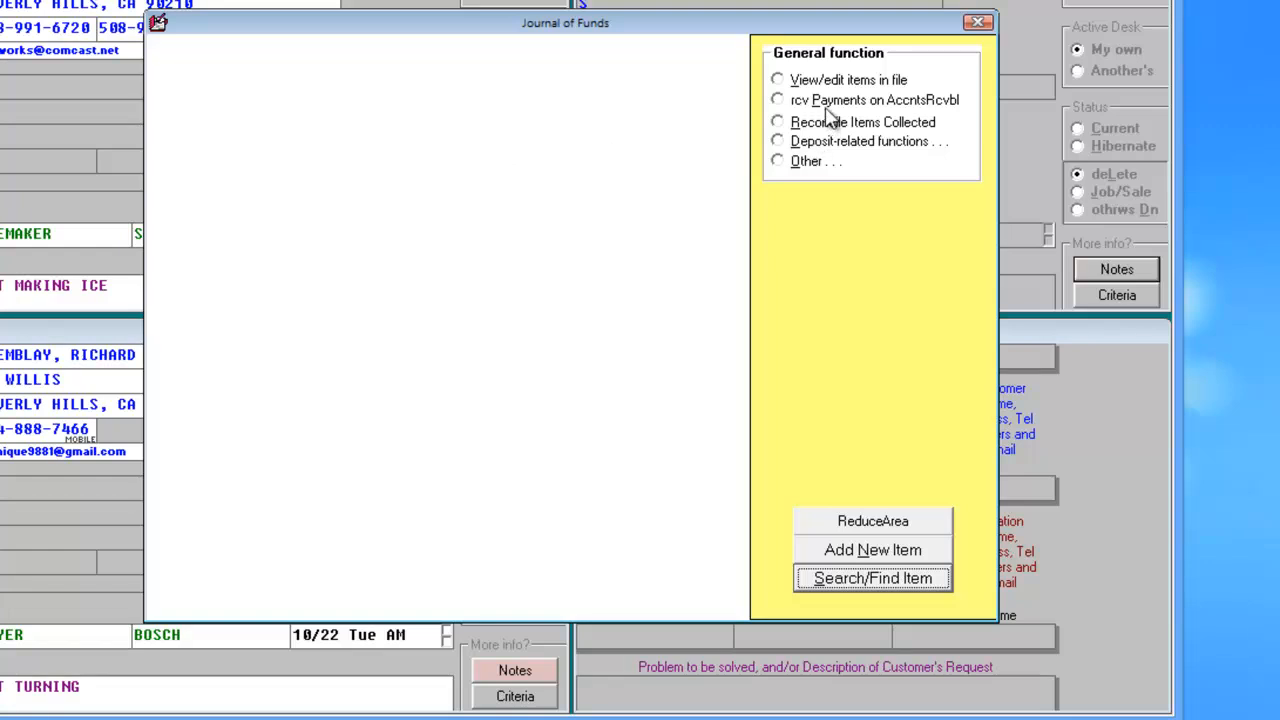
{"action": "left_click", "coordinate": [826, 108]}
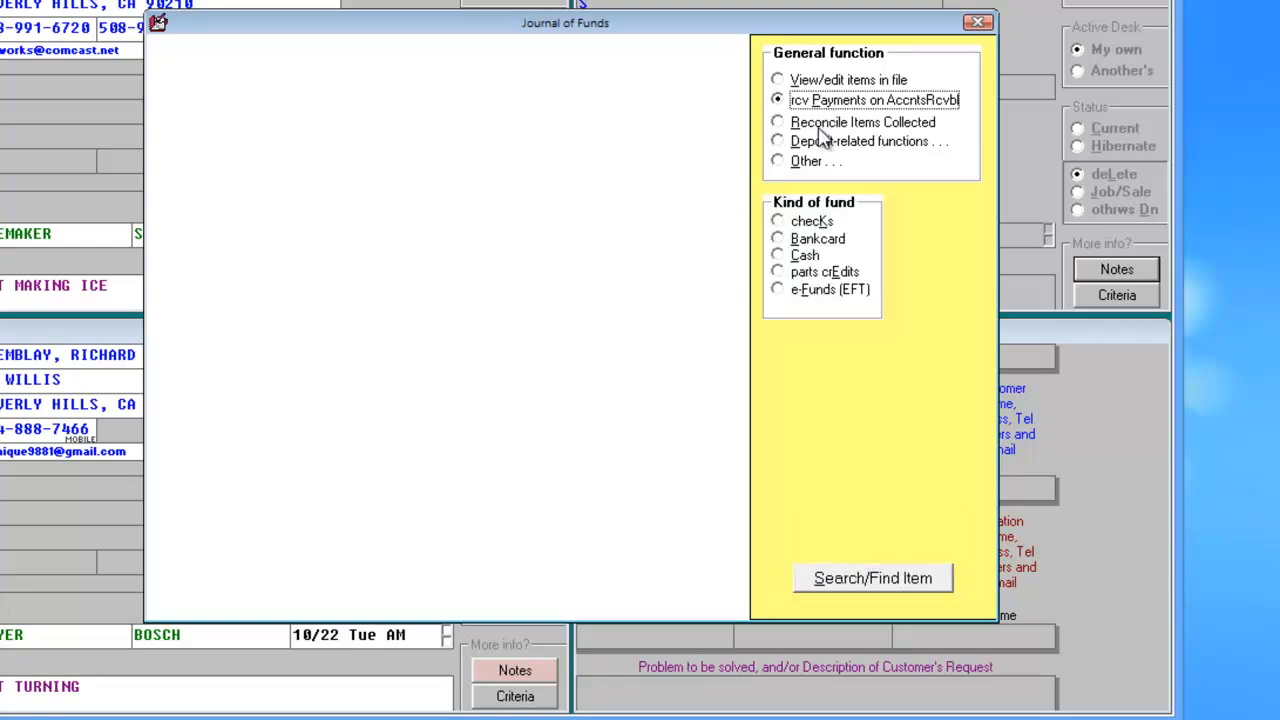
{"action": "left_click", "coordinate": [797, 229]}
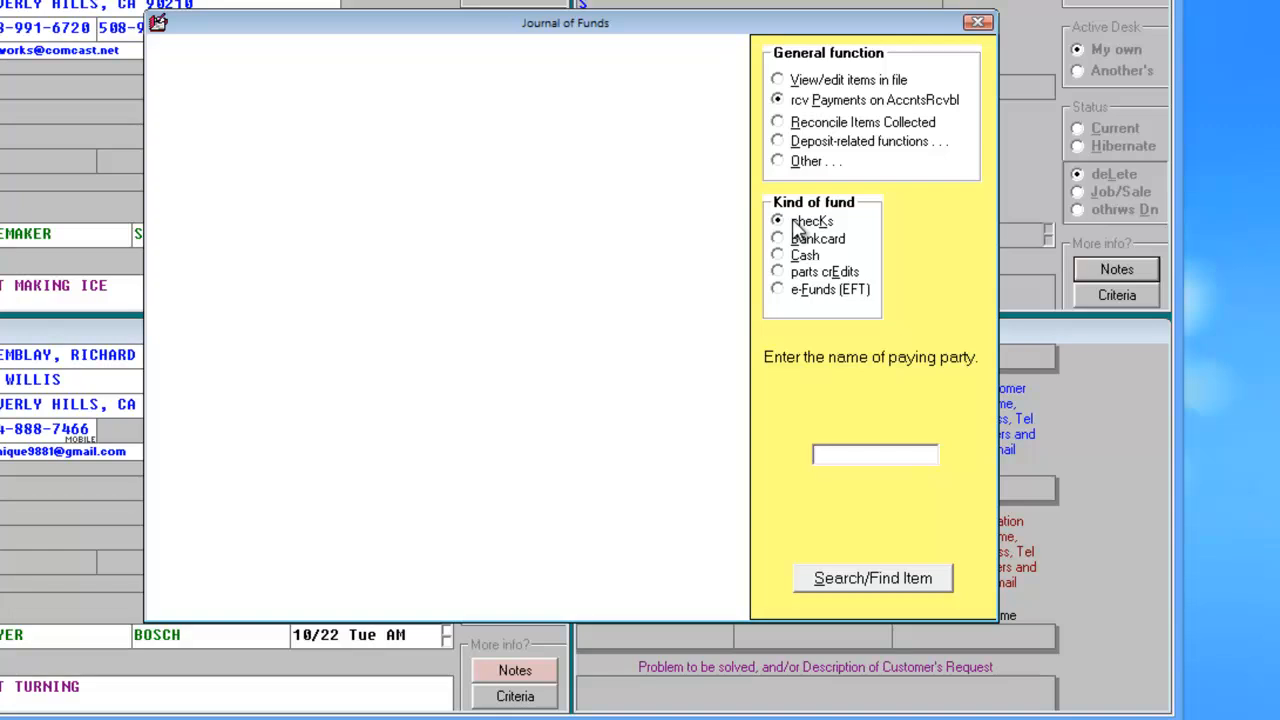
- Enter First American as the paying party, 67890 as the check serial number and 553.41 as the payment amount
{"action": "type", "text": "BOSCH"}
{"action": "key", "text": "BackSpace"}
{"action": "key", "text": "BackSpace"}
{"action": "key", "text": "BackSpace"}
{"action": "key", "text": "BackSpace"}
{"action": "key", "text": "BackSpace"}
{"action": "type", "text": "First American"}
{"action": "key", "text": "Return"}
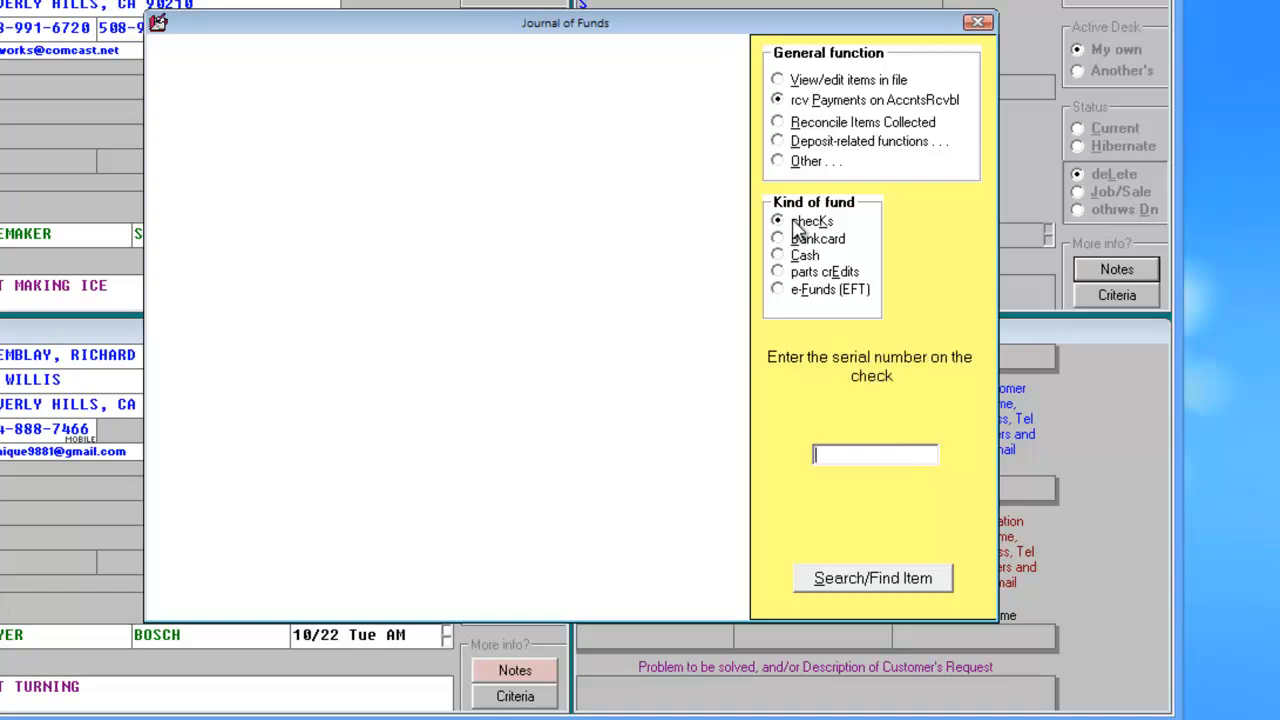
{"action": "type", "text": "67890"}
{"action": "key", "text": "Return"}
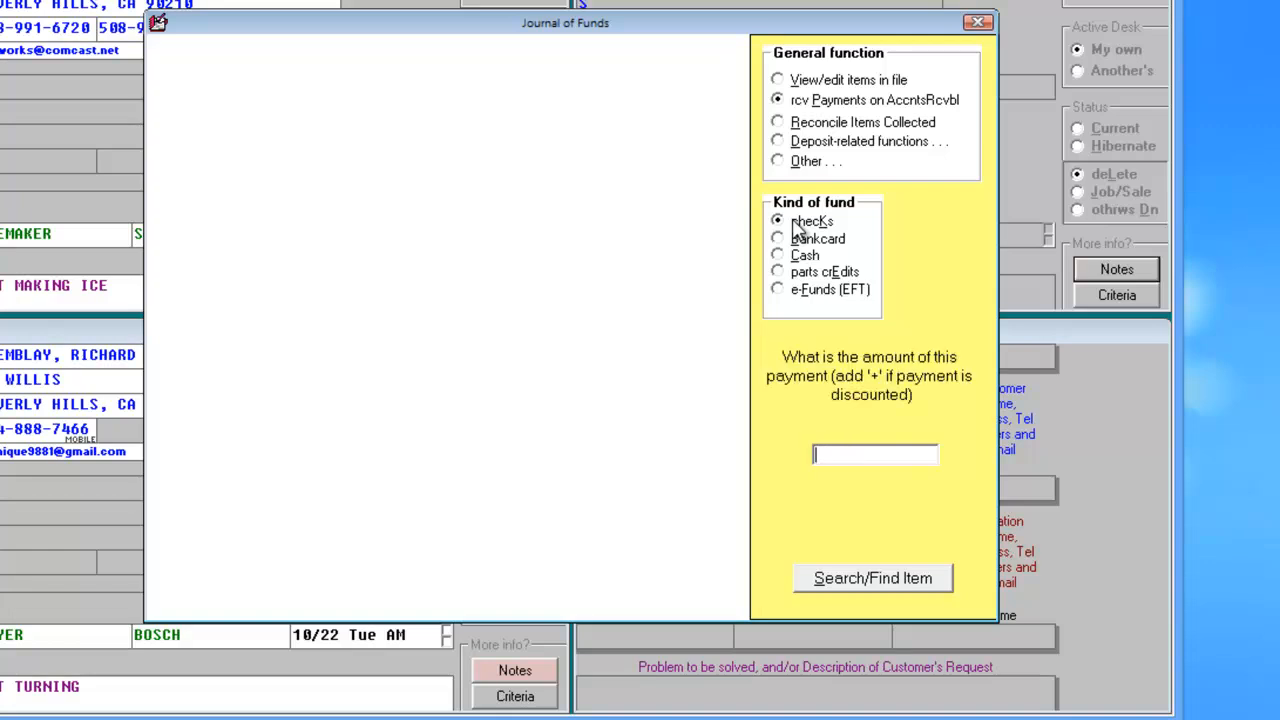
{"action": "type", "text": "553.41"}
{"action": "key", "text": "Return"}
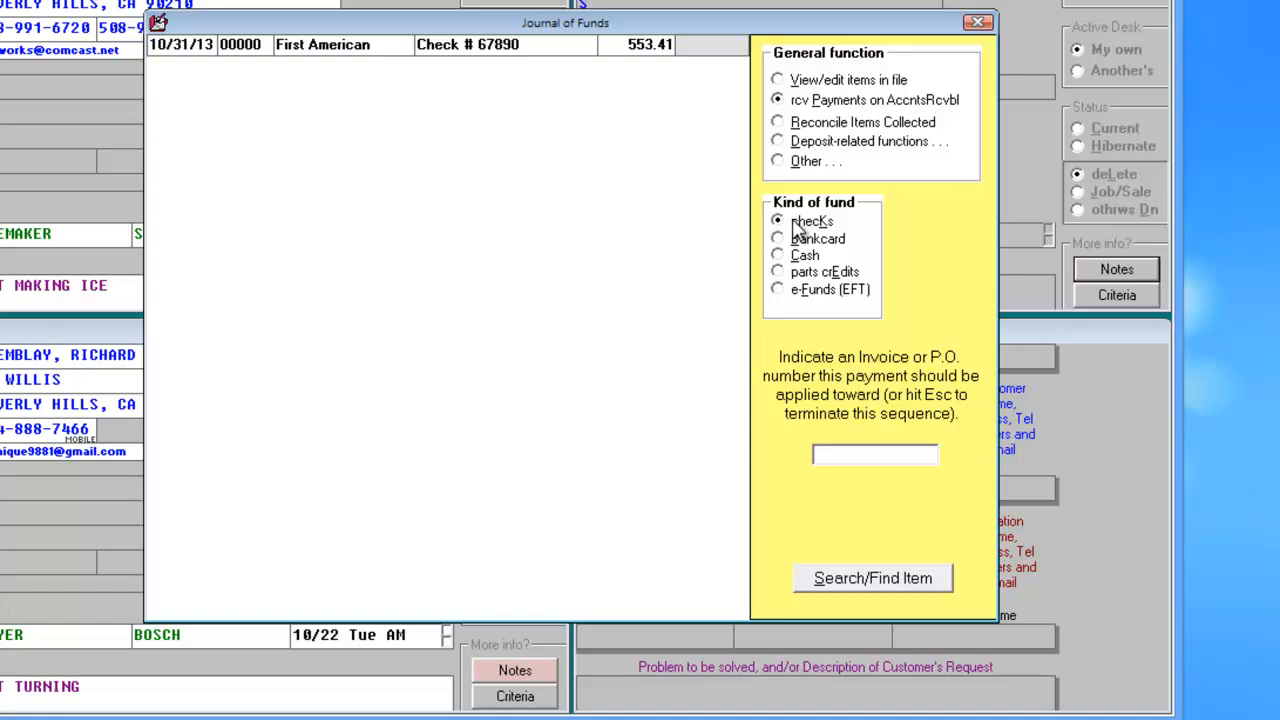
- Look up the receivable for invoice 64131 to modify its values, setting labor to 20.00 and sales tax to 0
{"action": "type", "text": "64131"}
{"action": "key", "text": "Return"}
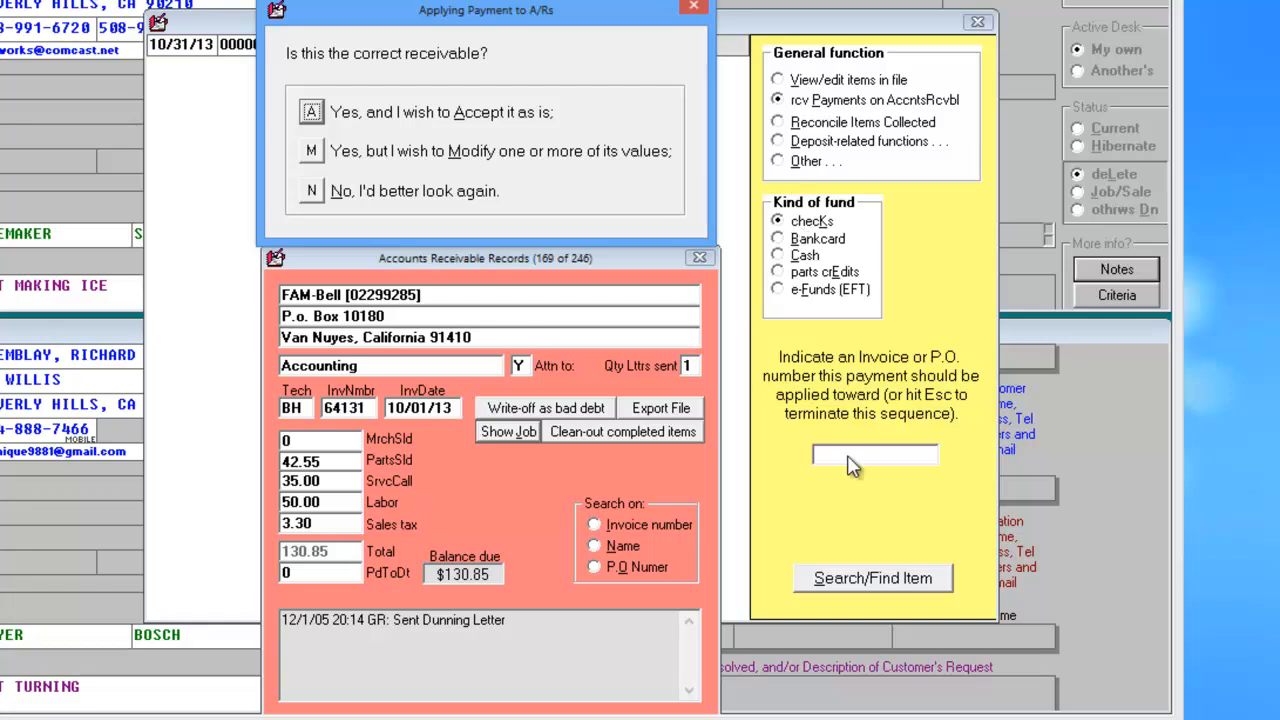
{"action": "left_click", "coordinate": [311, 155]}
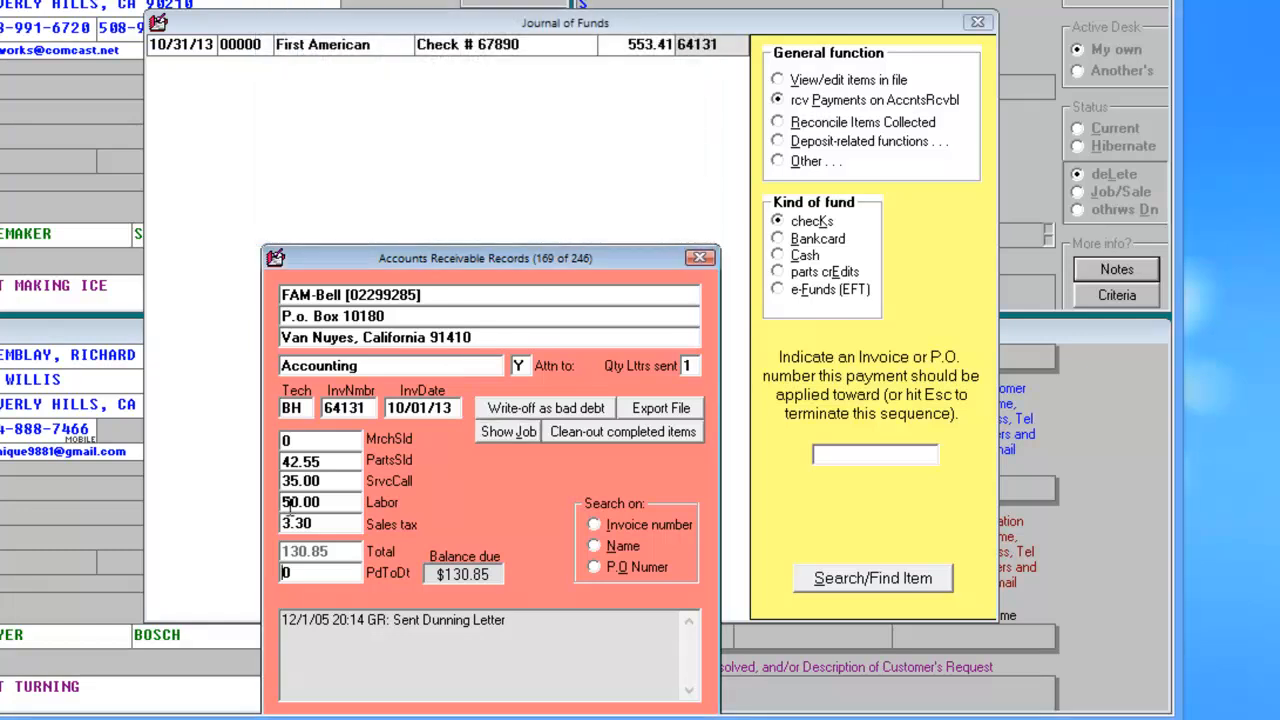
{"action": "left_click_drag", "start_coordinate": [289, 503], "coordinate": [259, 503]}
{"action": "type", "text": "2"}
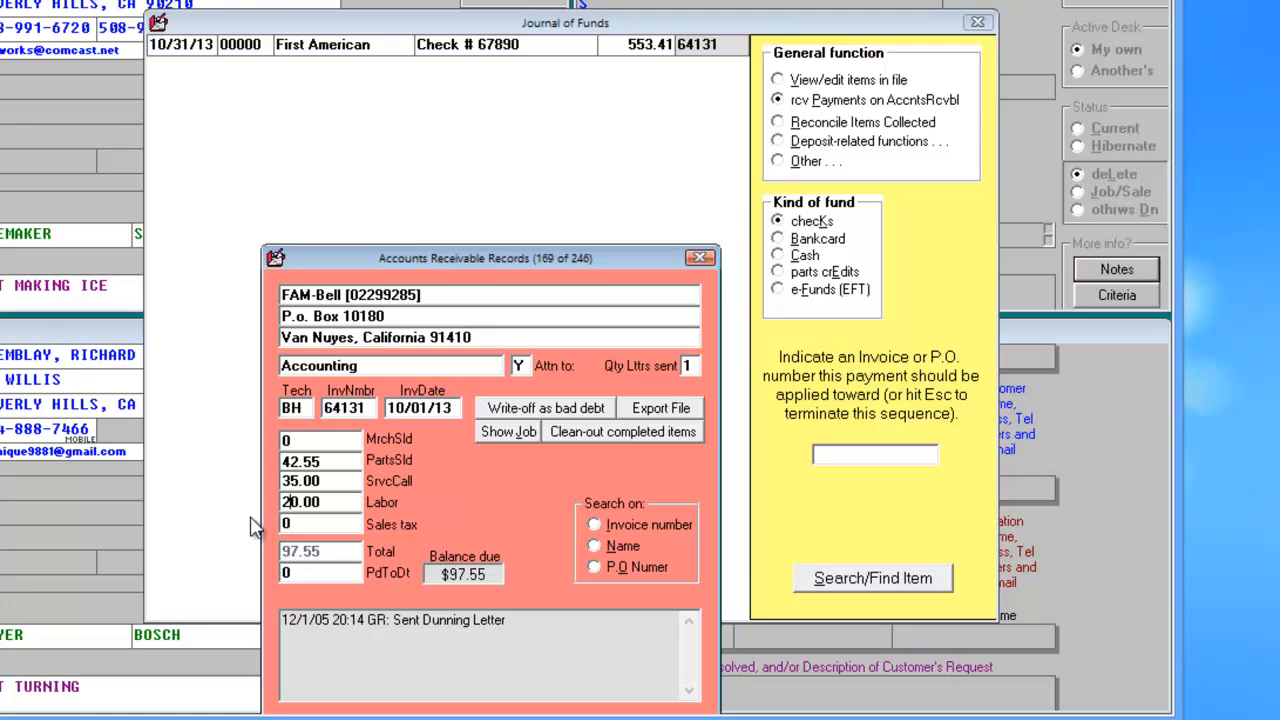
- Save the edit with a corresponding SalesJournal entry, authorizing it with the security password, and apply 97.55 to the receivable
{"action": "key", "text": "Escape"}
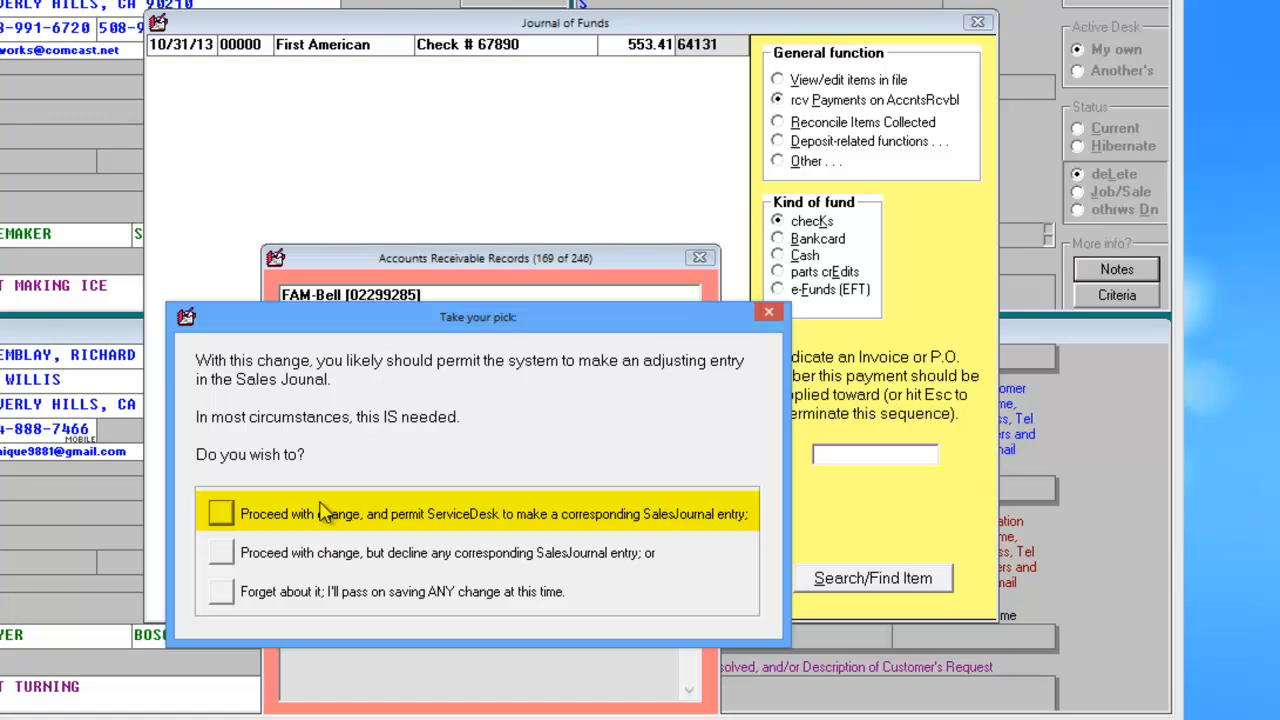
{"action": "left_click", "coordinate": [221, 513]}
{"action": "type", "text": "*"}
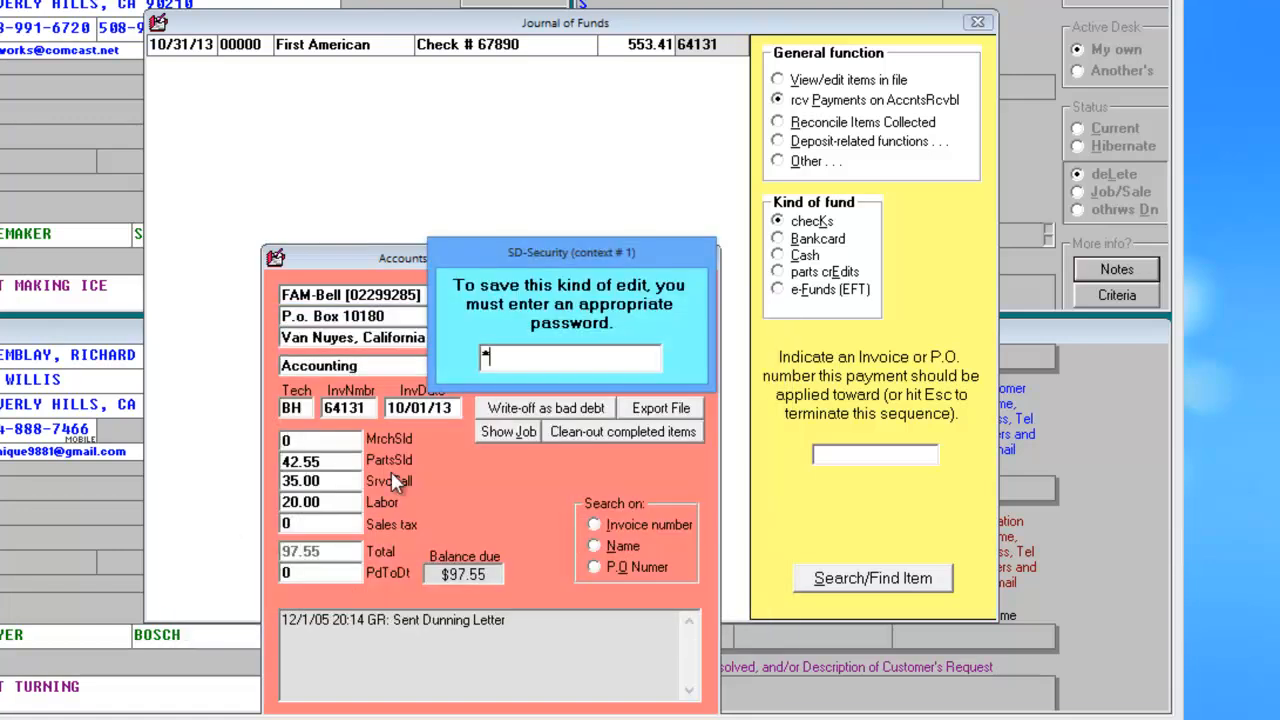
{"action": "key", "text": "Return"}
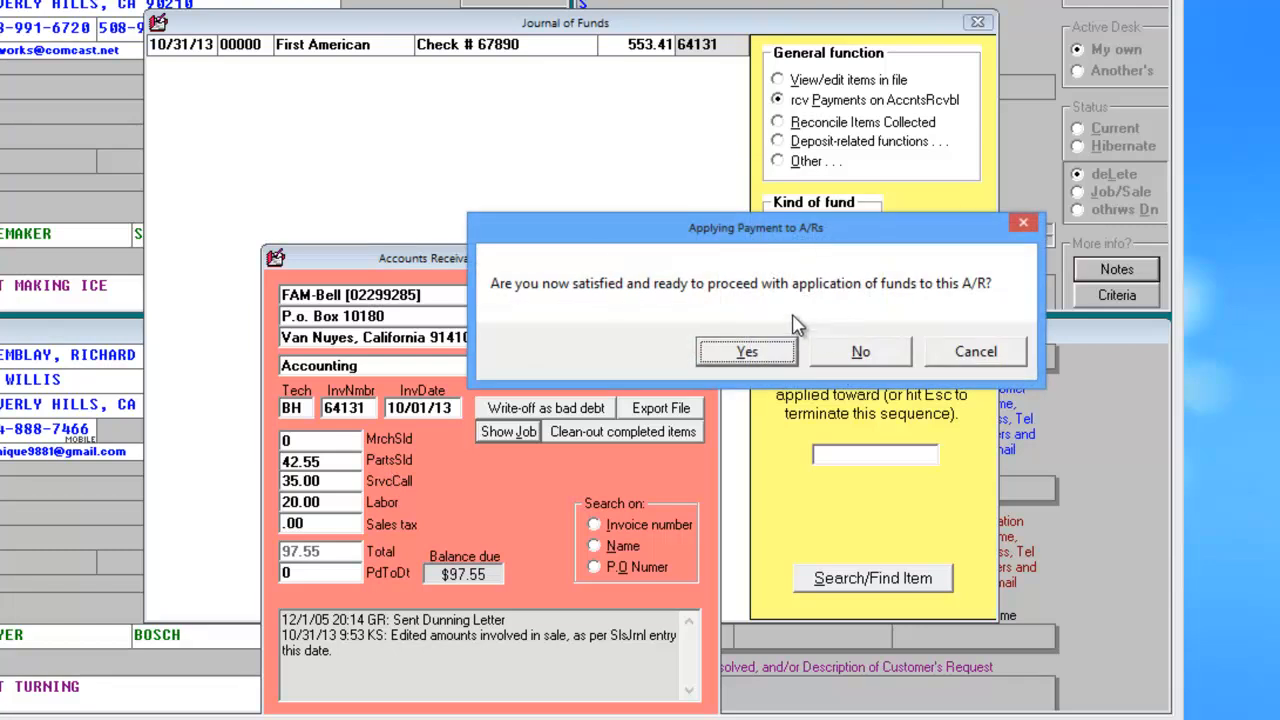
{"action": "left_click", "coordinate": [748, 352]}
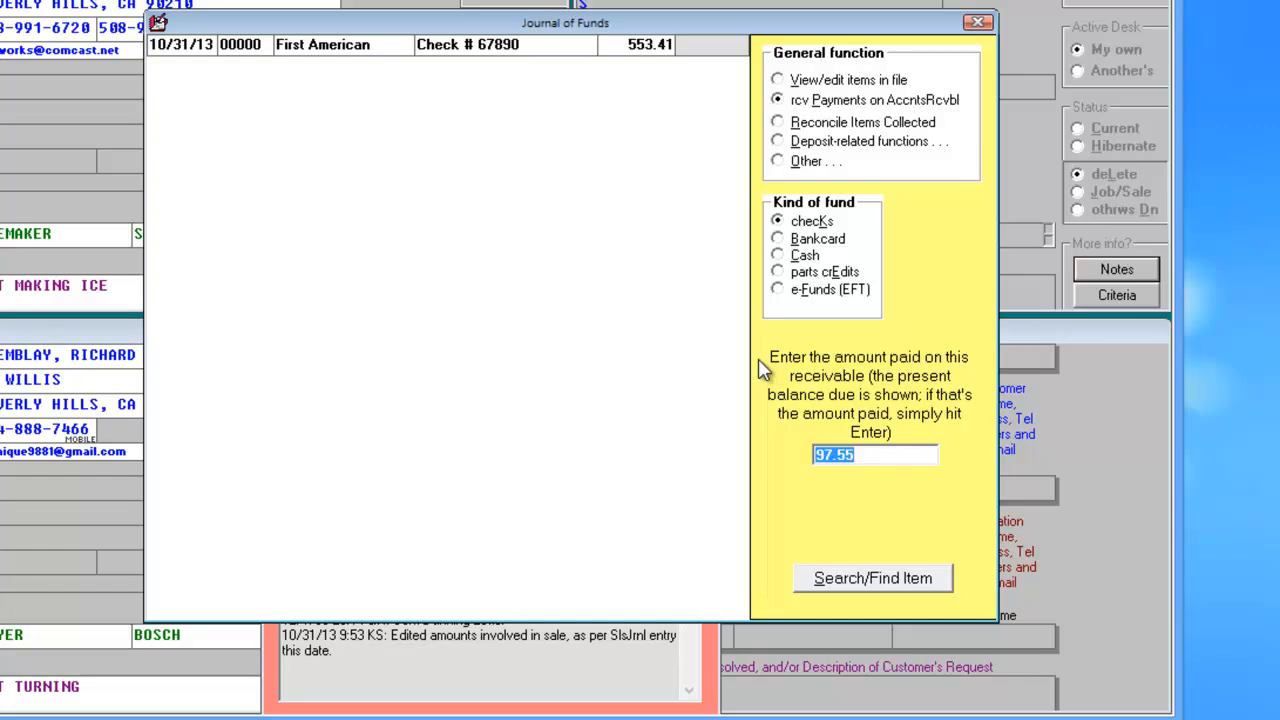
{"action": "key", "text": "Return"}
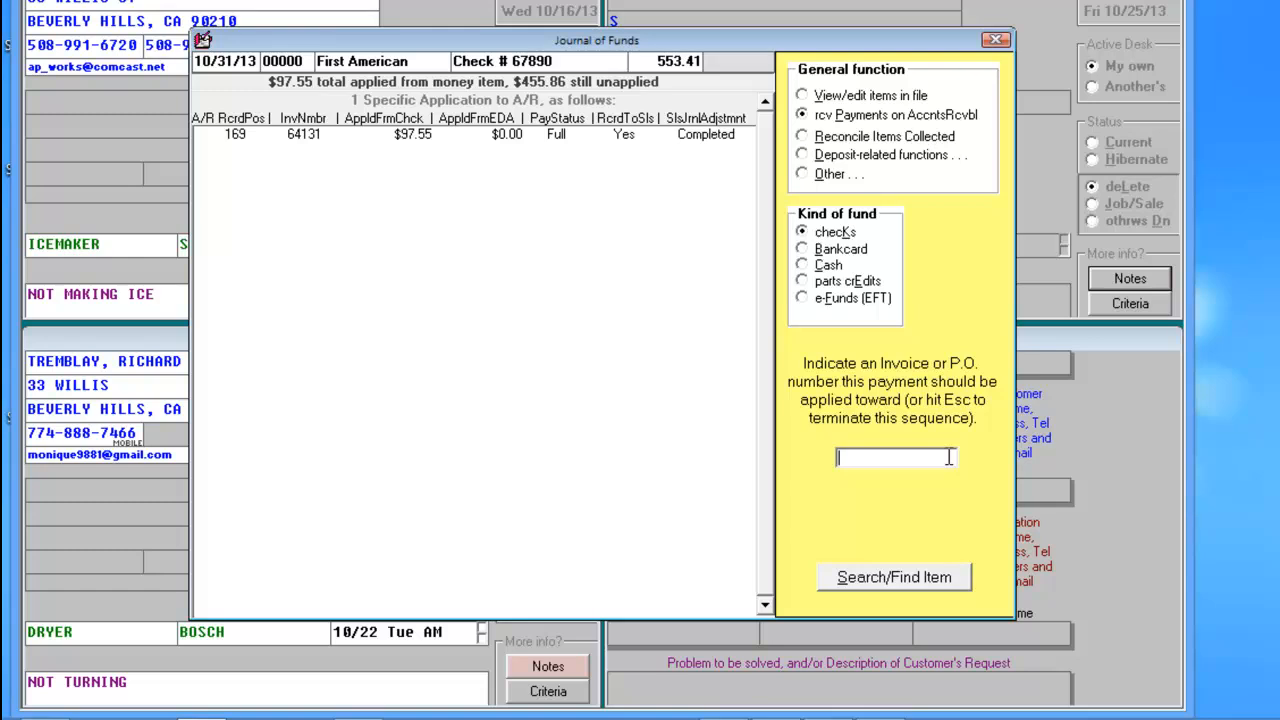
- Accept the receivable for invoice 64696 as is and apply its full balance of 292.02 from the check
{"action": "type", "text": "64696"}
{"action": "key", "text": "Return"}
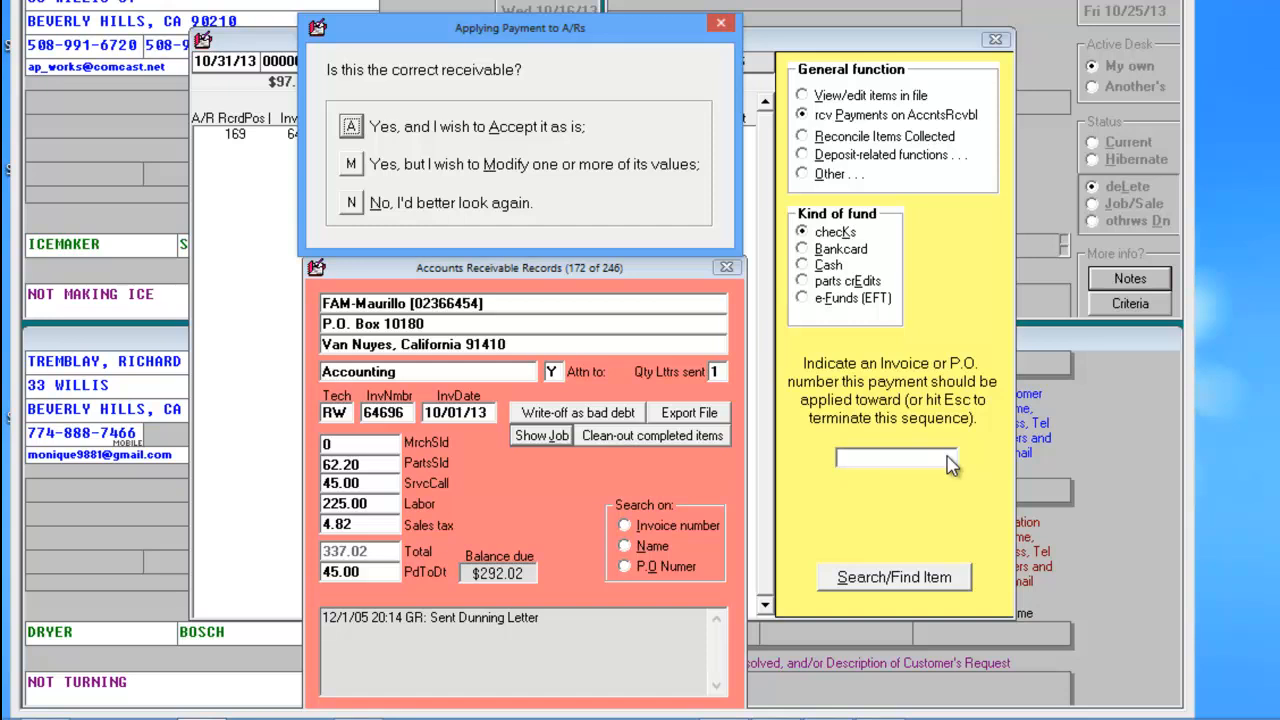
{"action": "key", "text": "a"}
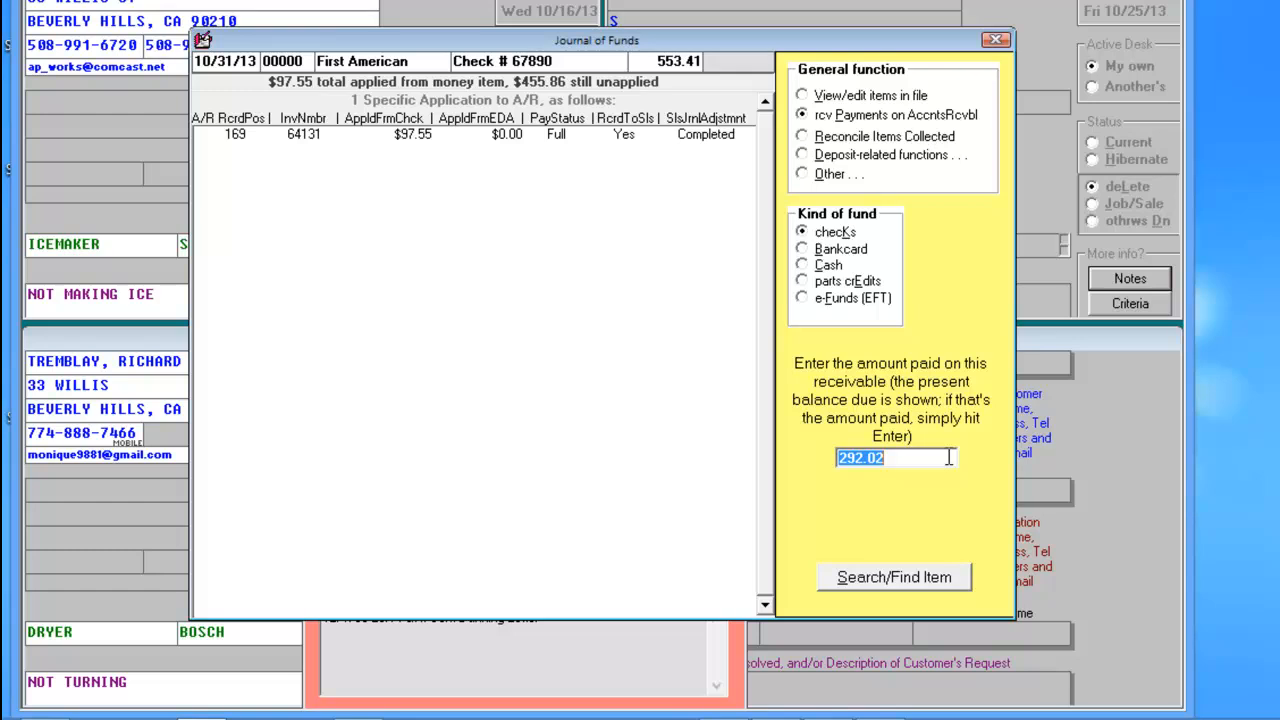
{"action": "key", "text": "Return"}
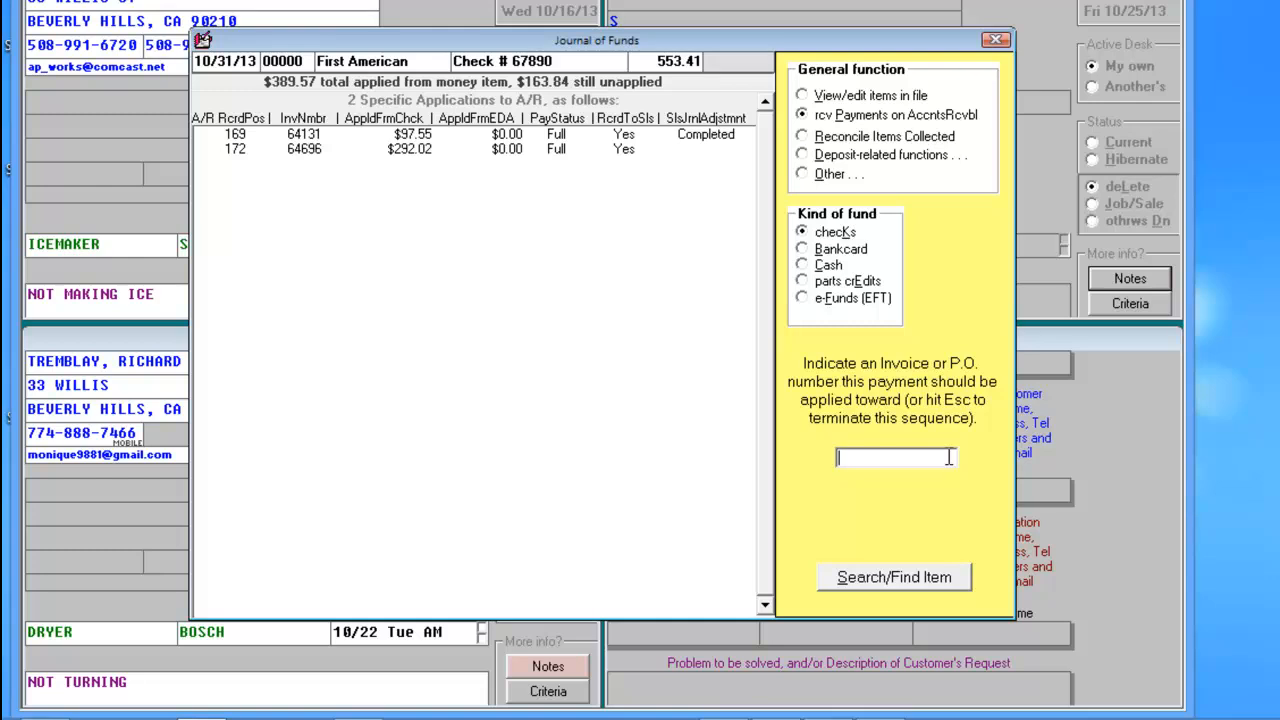
- Accept the receivable for invoice 64831 as is and apply its full balance of 45.00 from the check
{"action": "type", "text": "64831"}
{"action": "key", "text": "Return"}
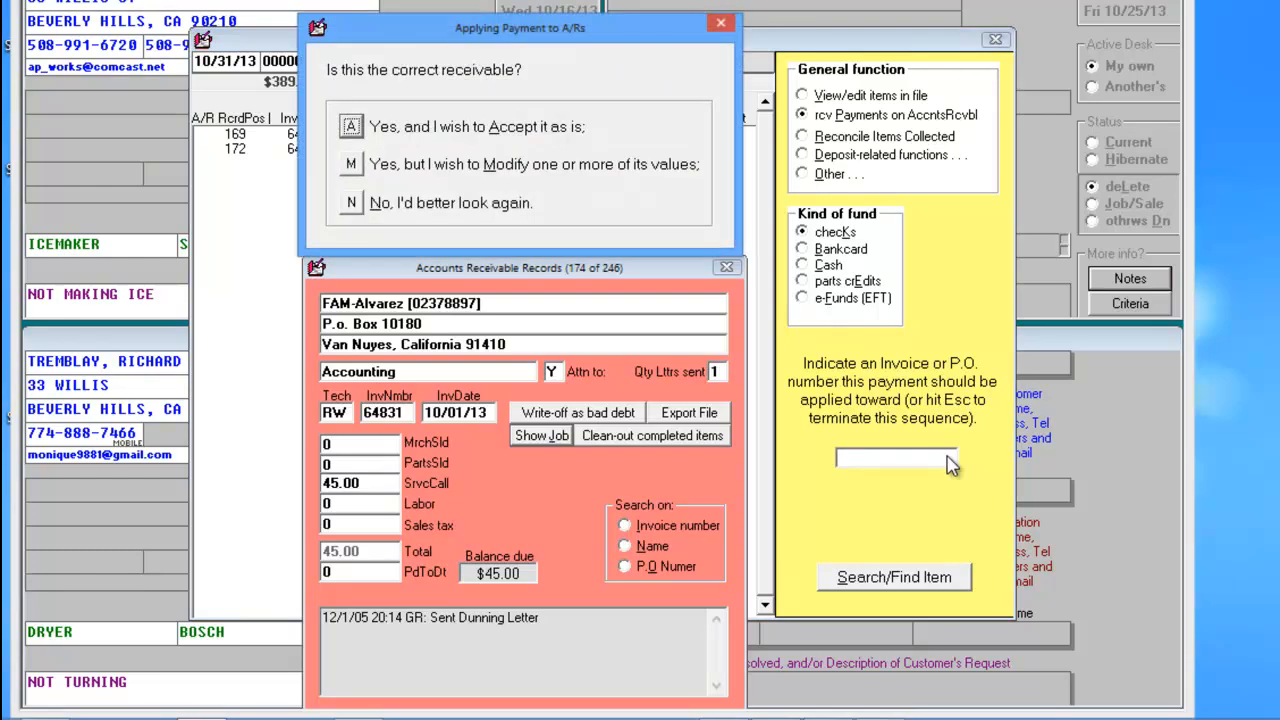
{"action": "key", "text": "a"}
{"action": "key", "text": "Return"}
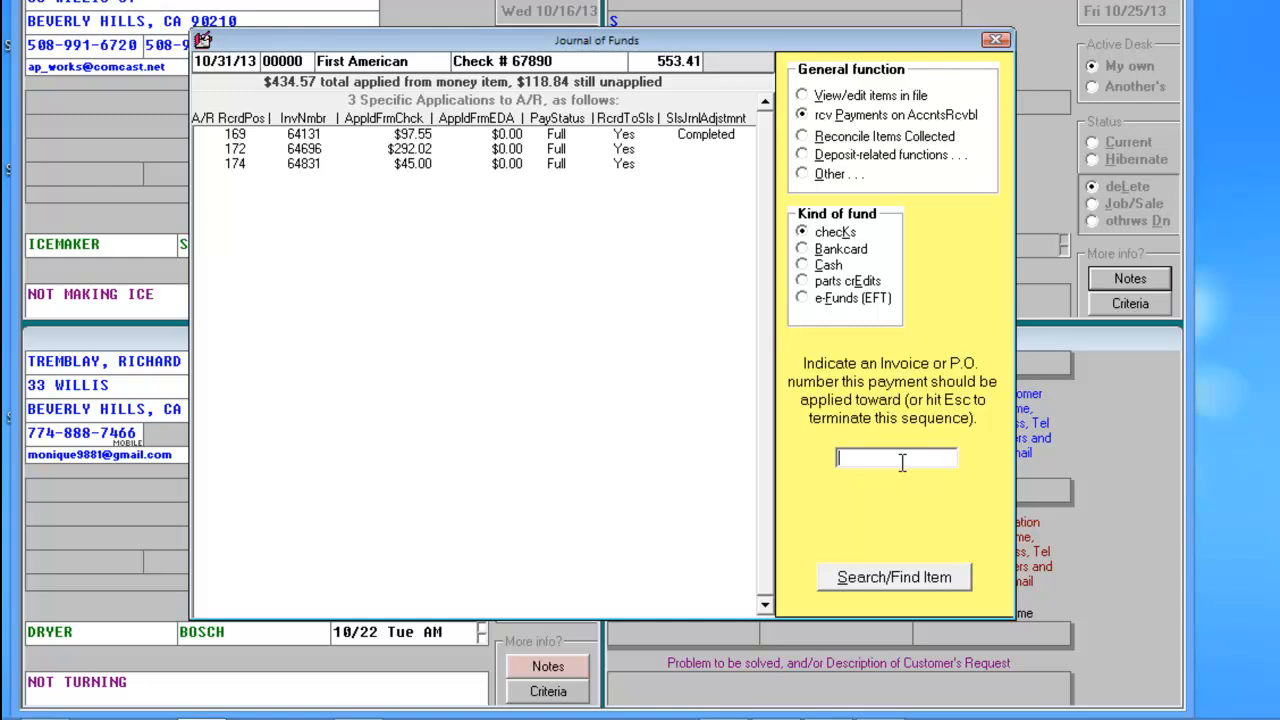
- Accept the receivable for invoice 64915 as is and apply its full balance of 66.79 from the check
{"action": "type", "text": "64915"}
{"action": "key", "text": "Return"}
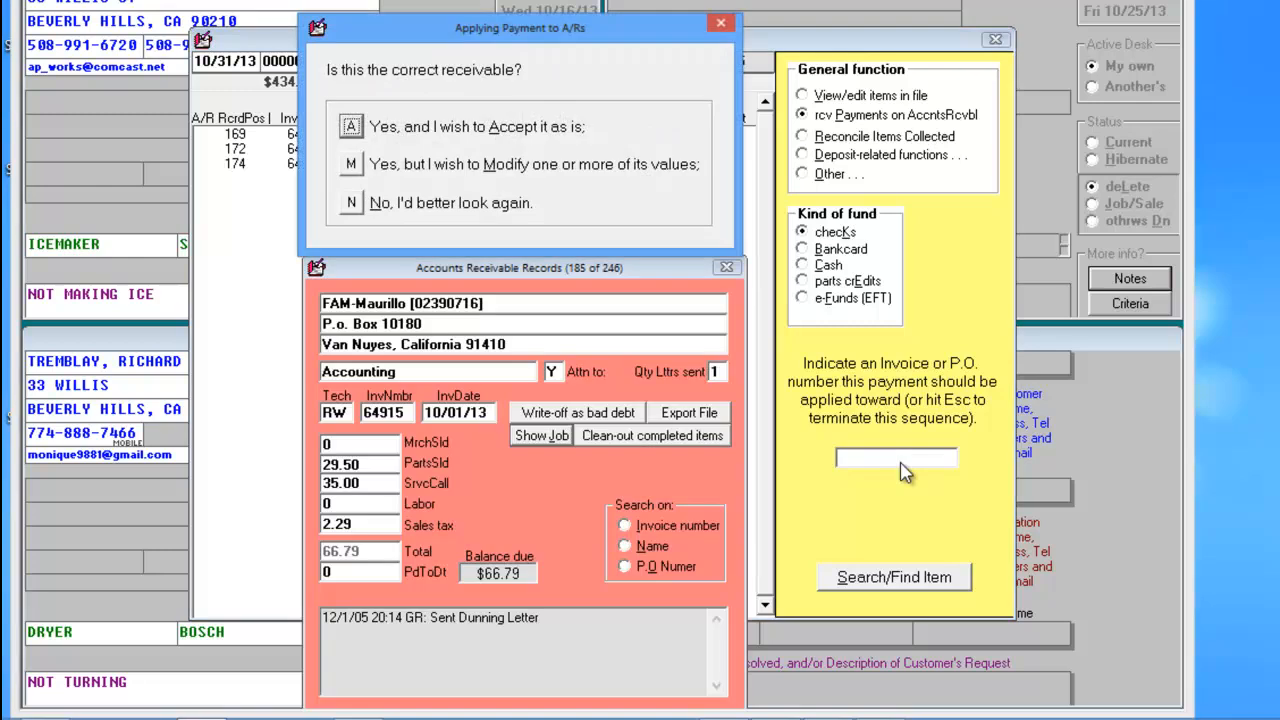
{"action": "key", "text": "a"}
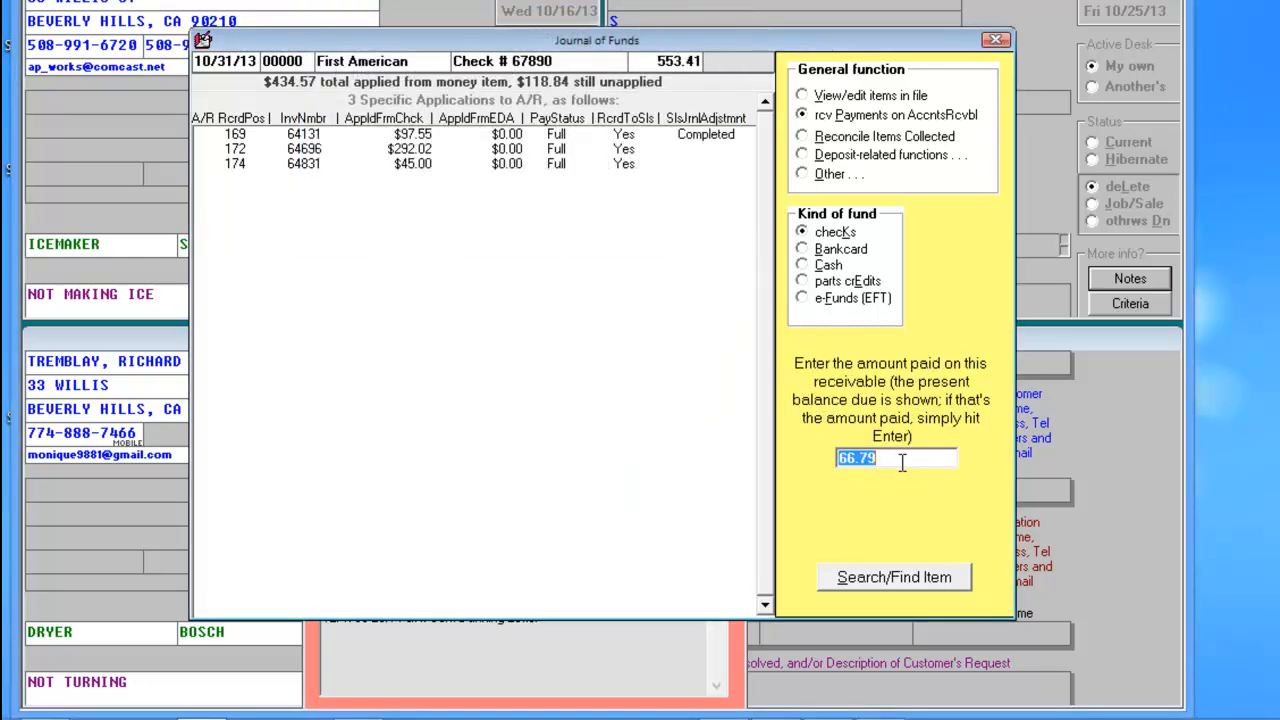
{"action": "key", "text": "Return"}
- Accept the receivable for invoice 64998 as is and apply its full balance of 48.75 from the check
{"action": "type", "text": "64998"}
{"action": "key", "text": "Return"}
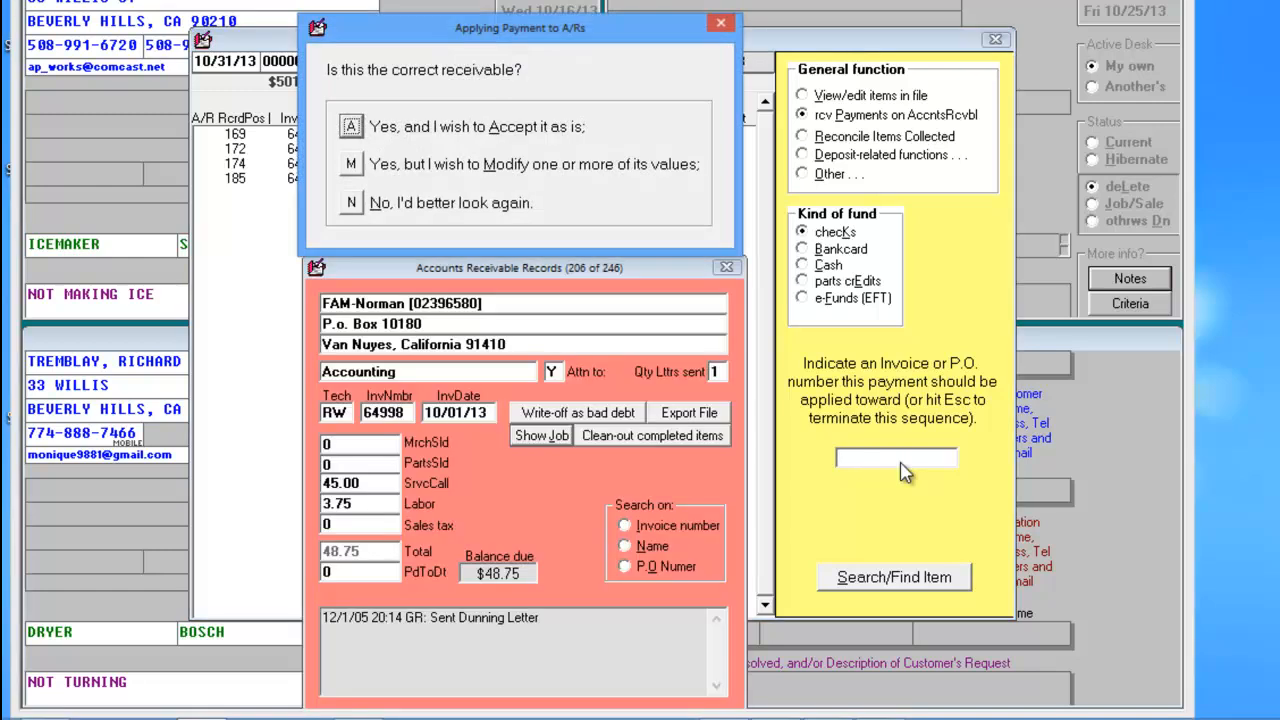
{"action": "key", "text": "a"}
{"action": "key", "text": "Return"}
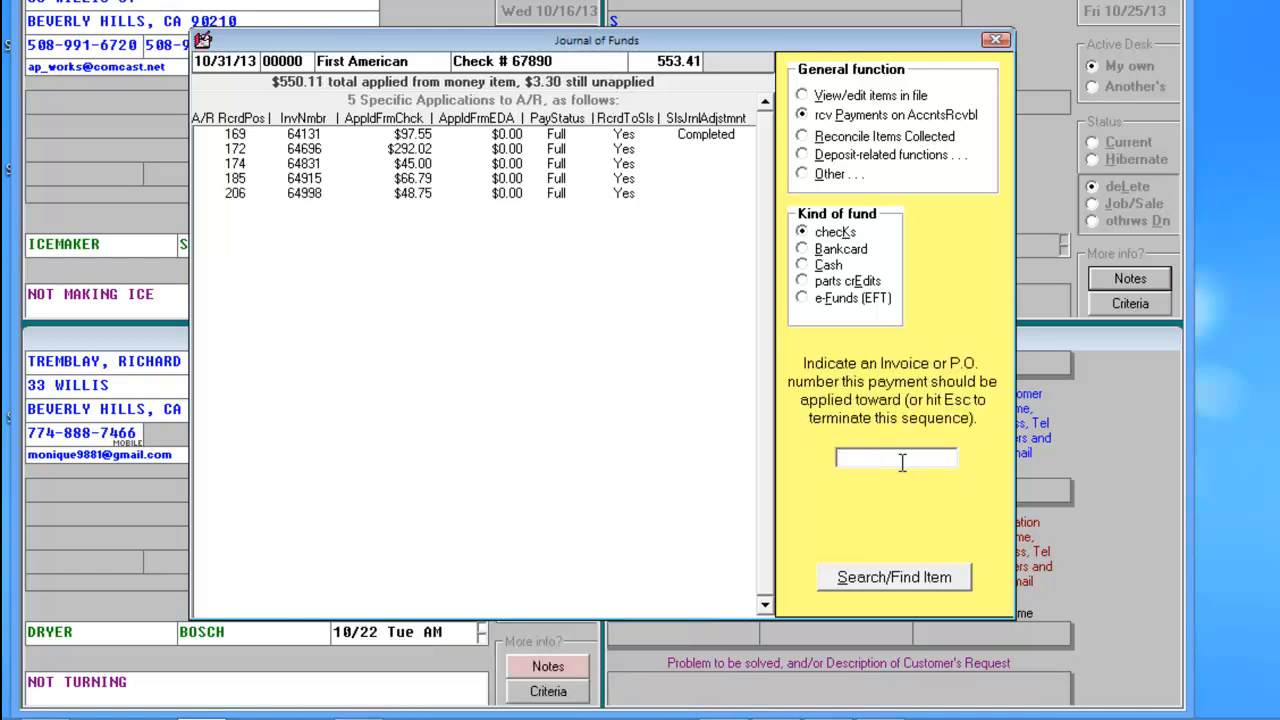
- End the invoice applications and record the receipt, applying the $3.30 balance to a new EDA account named FirstAmerican
{"action": "key", "text": "Escape"}
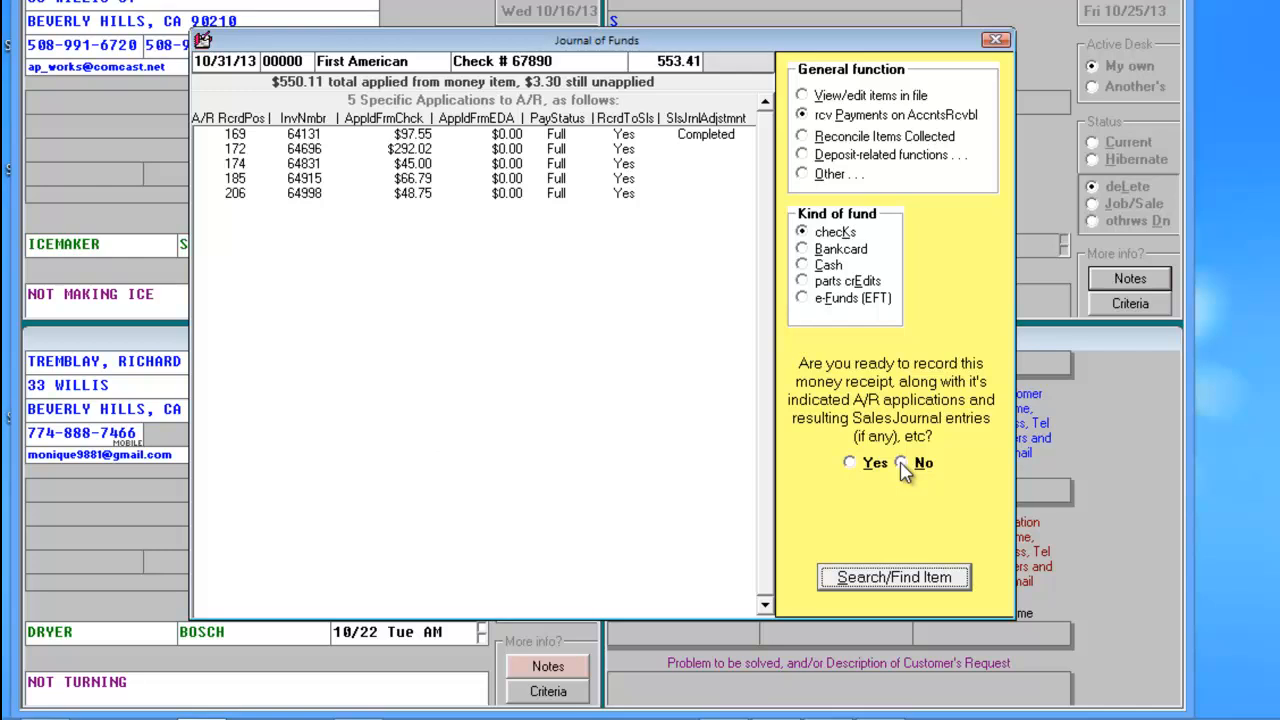
{"action": "left_click", "coordinate": [849, 464]}
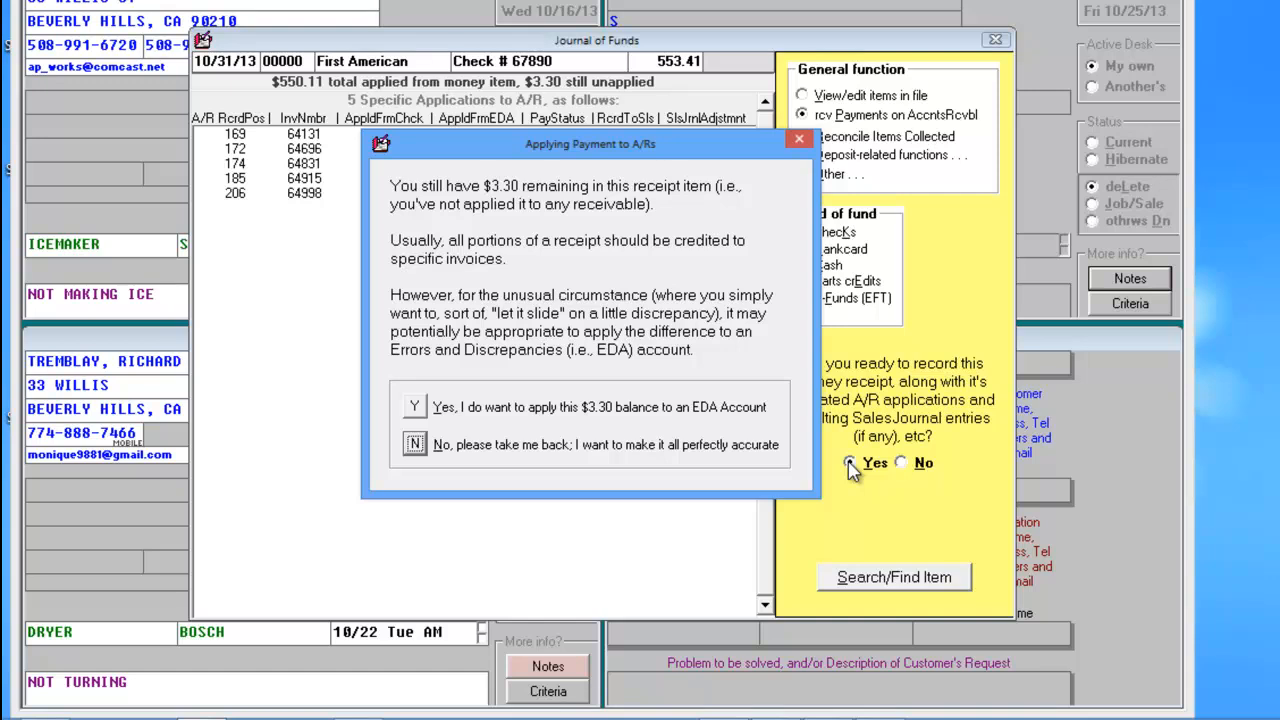
{"action": "left_click", "coordinate": [424, 407]}
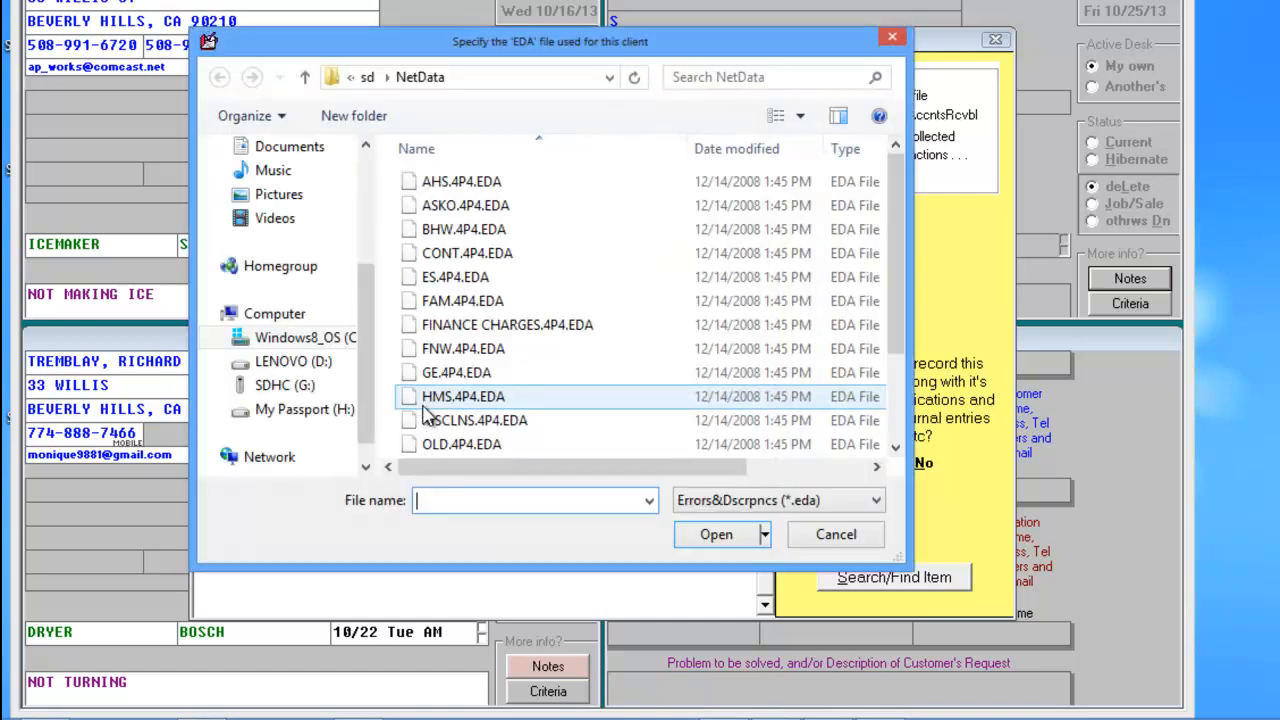
{"action": "type", "text": "FirstAmerican"}
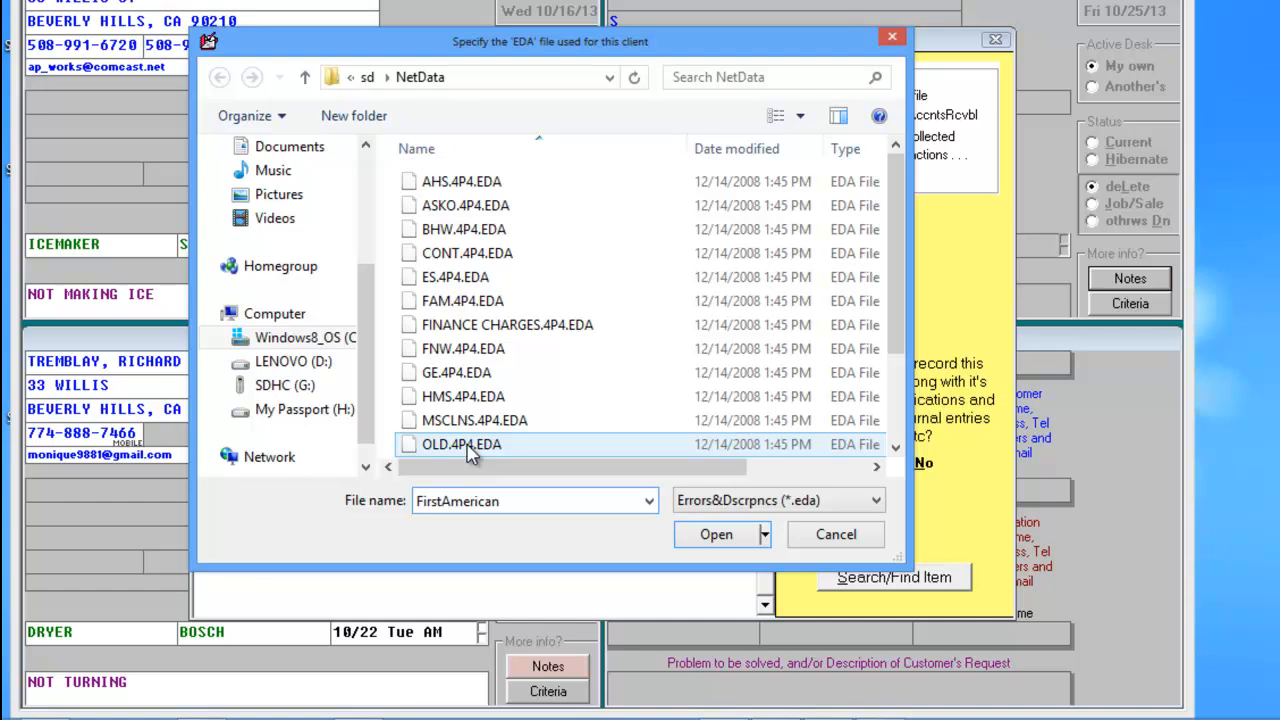
{"action": "left_click", "coordinate": [733, 540]}
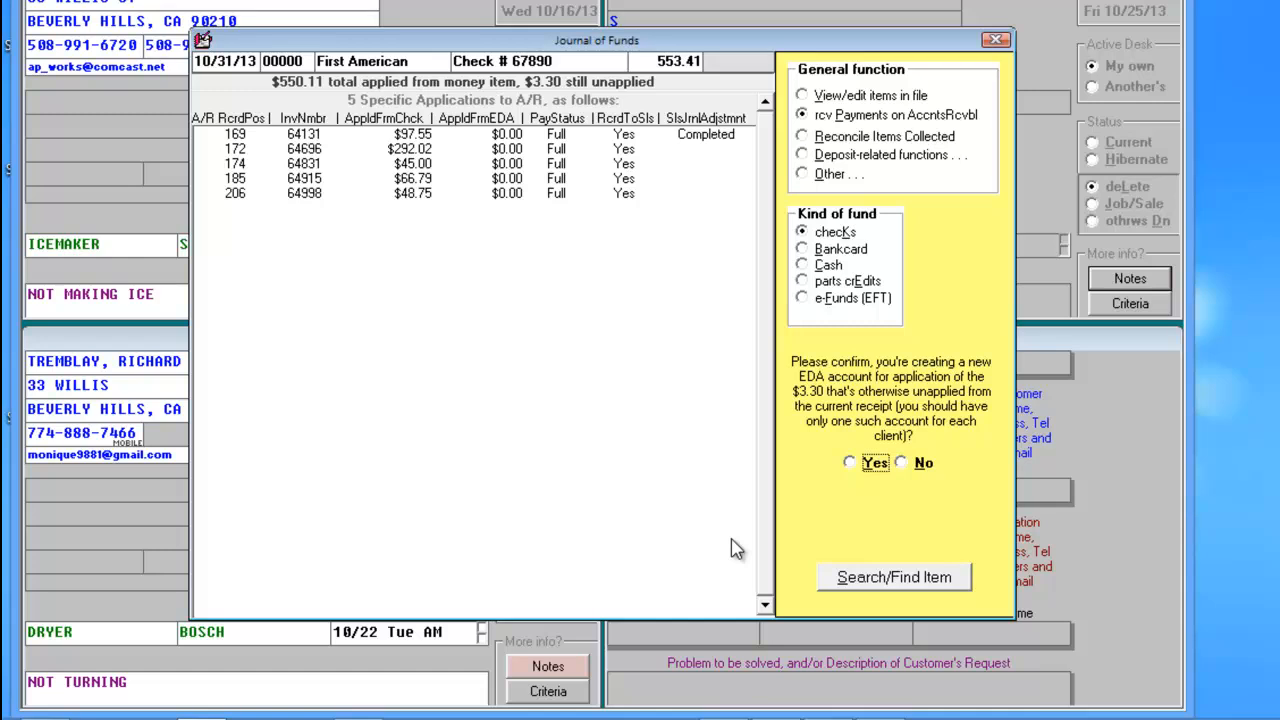
{"action": "left_click", "coordinate": [851, 463]}
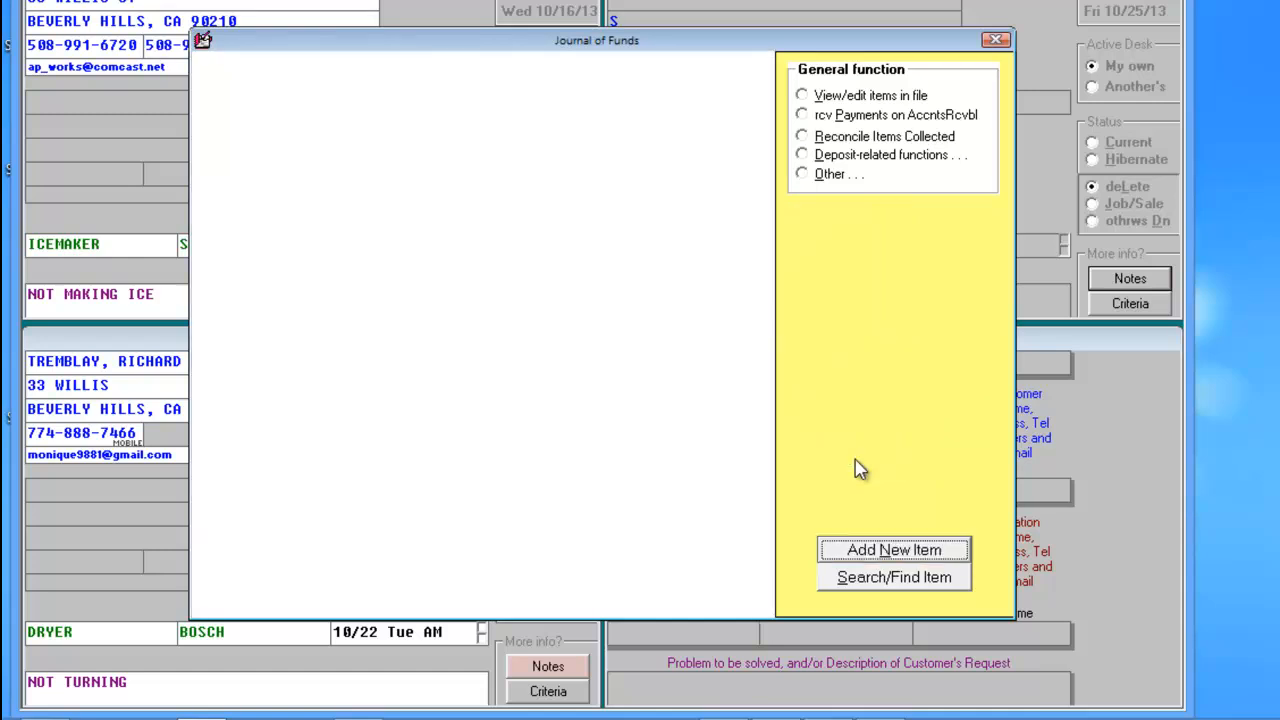